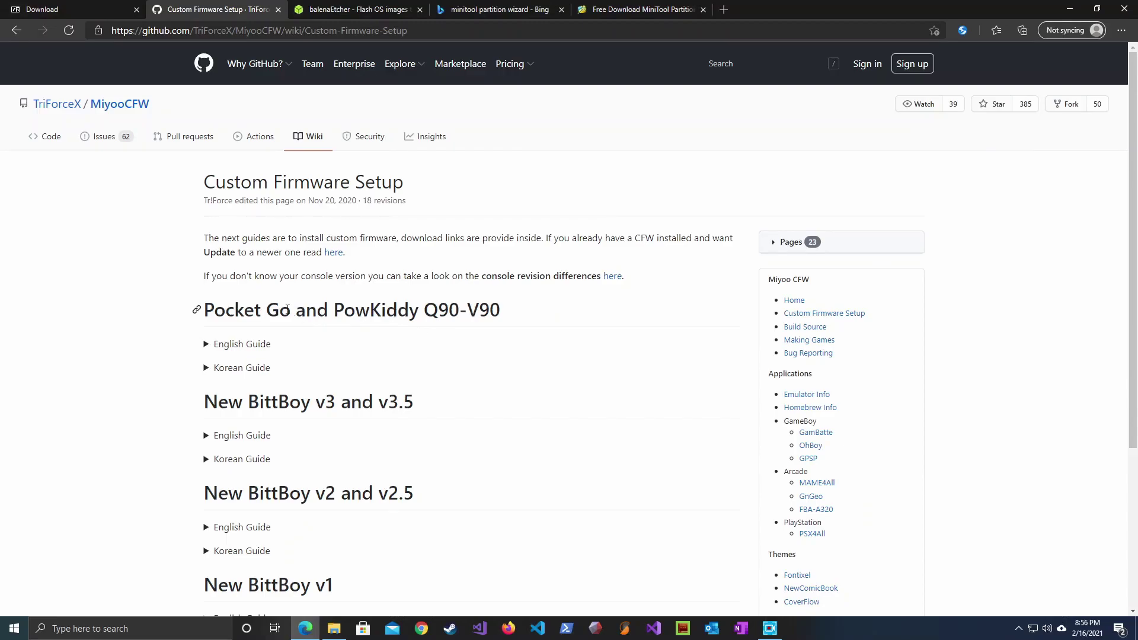
Step: Expand the GitHub wiki's English guide for Pocket Go and PowKiddy Q90-V90
left_click(240, 347)
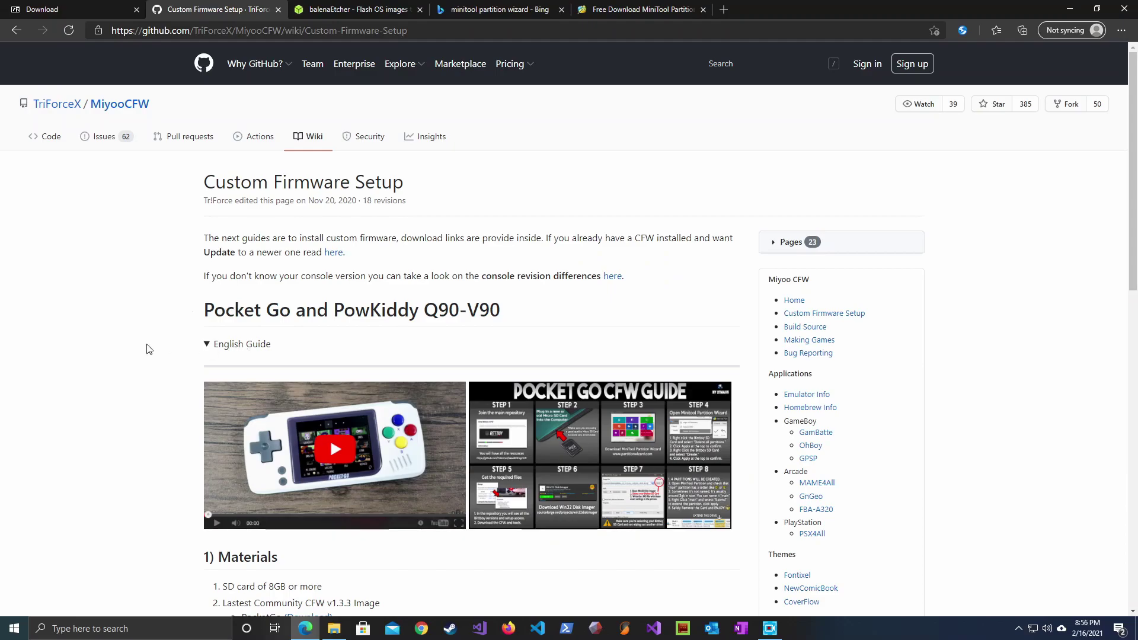
scroll(148, 348, "down", 7)
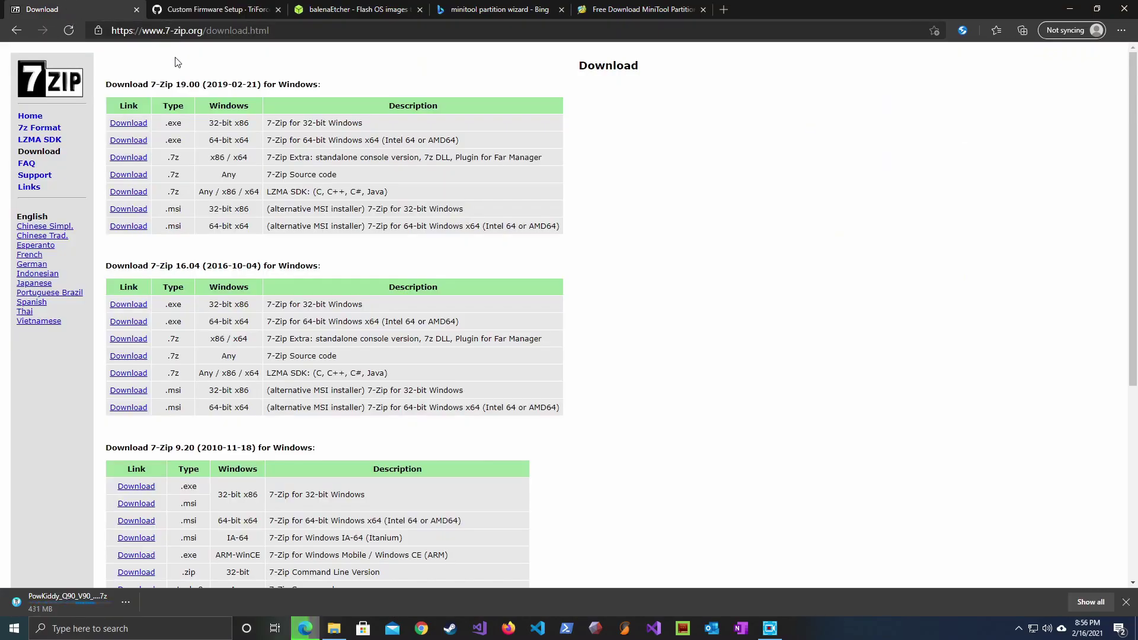
Step: Install 7-Zip 19.00 (x64) to the default folder and start downloading the balenaEtcher Windows installer
left_click(129, 142)
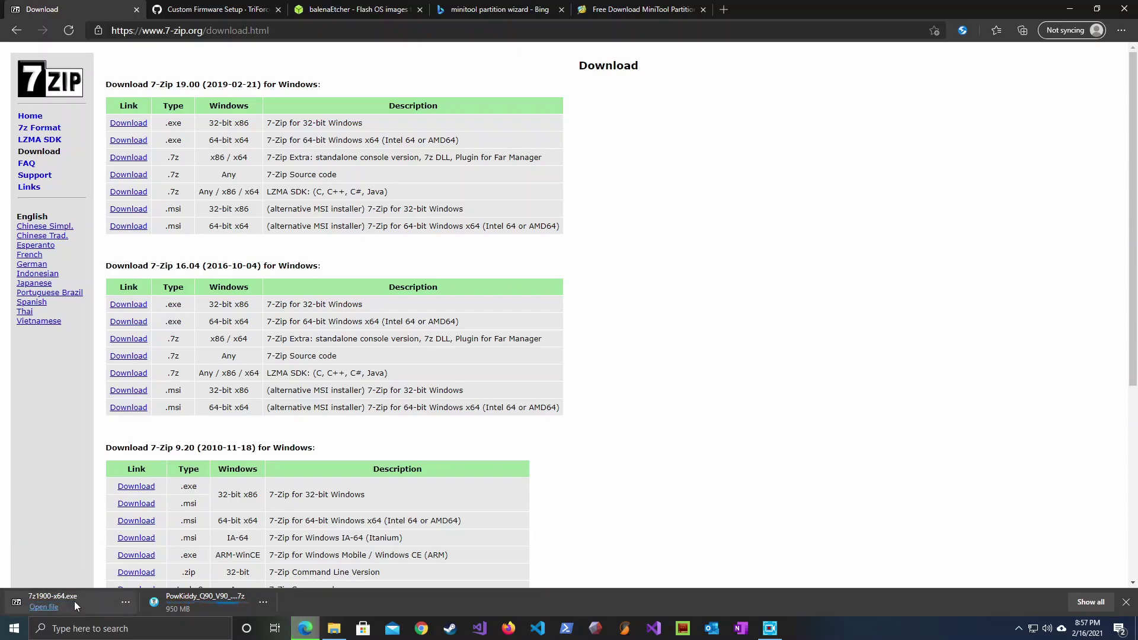
left_click(75, 602)
left_click(557, 353)
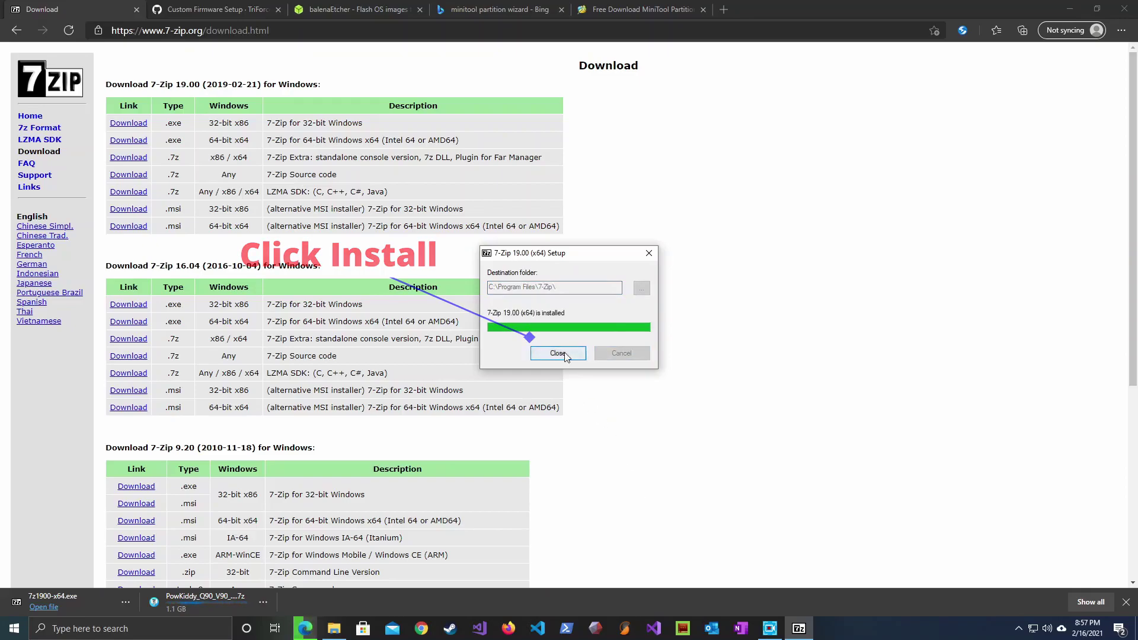
left_click(558, 353)
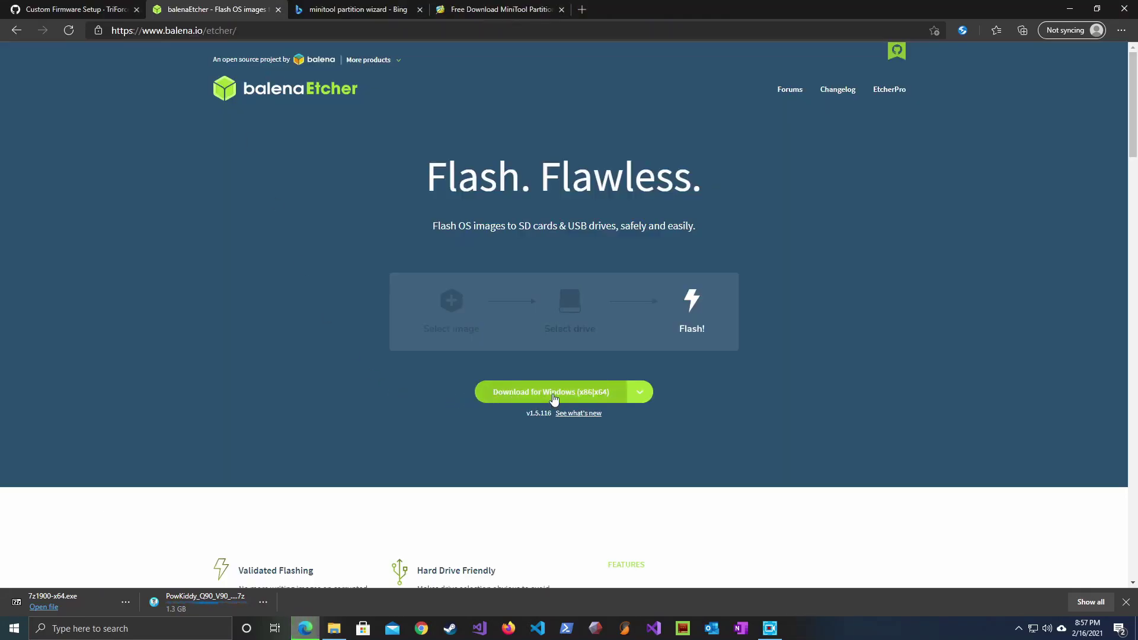
left_click(554, 398)
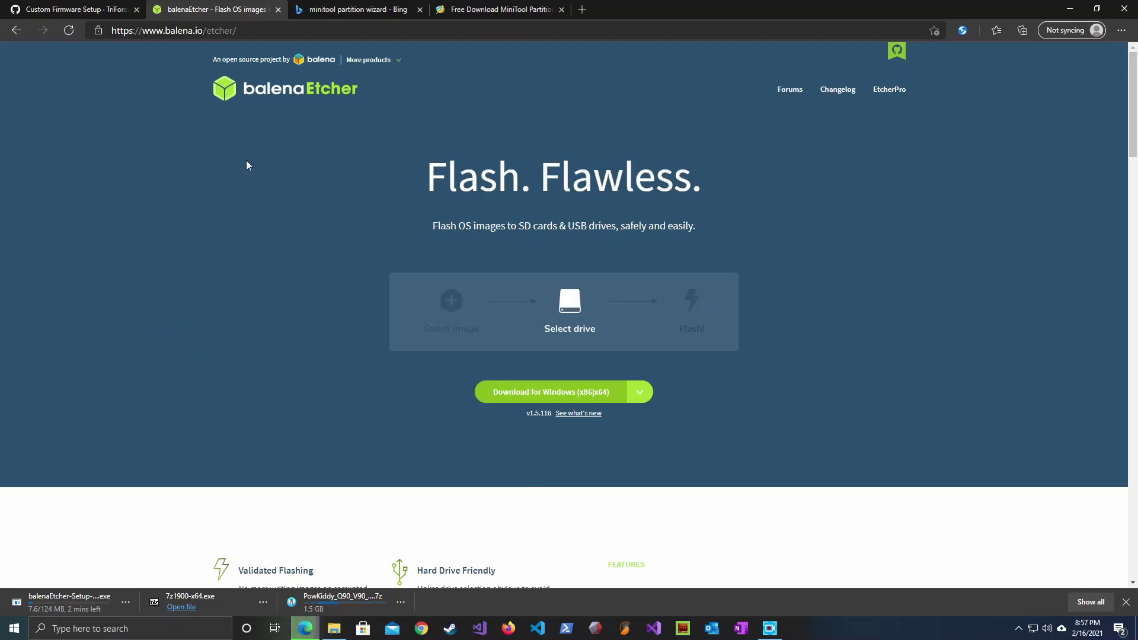
Step: Close the Bing search results tab for MiniTool Partition Wizard
left_click(332, 9)
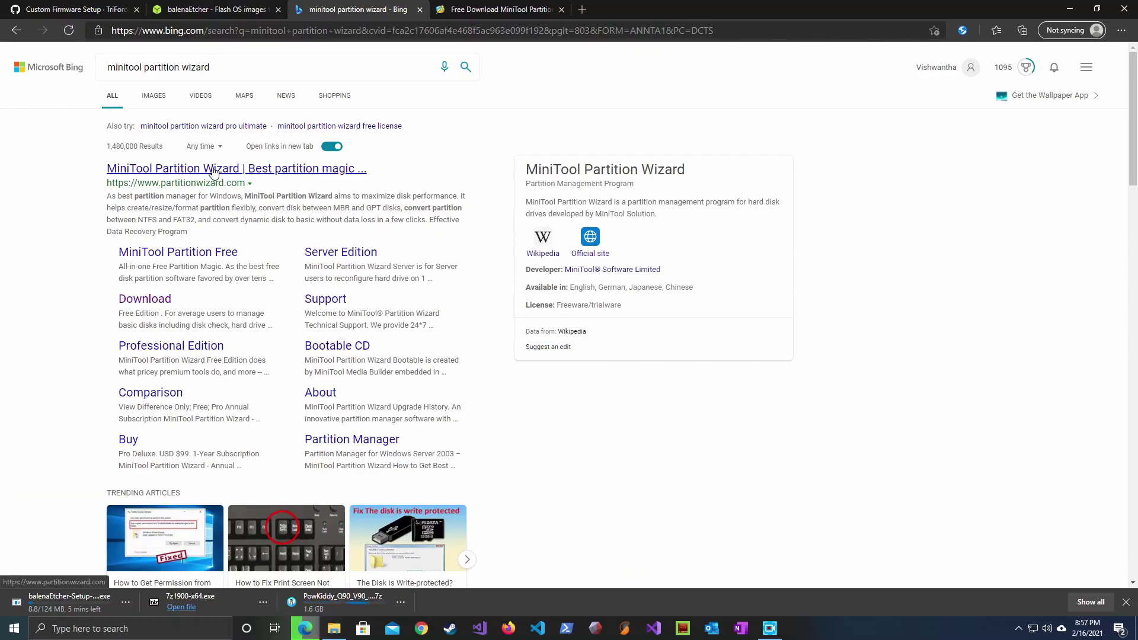
left_click(419, 10)
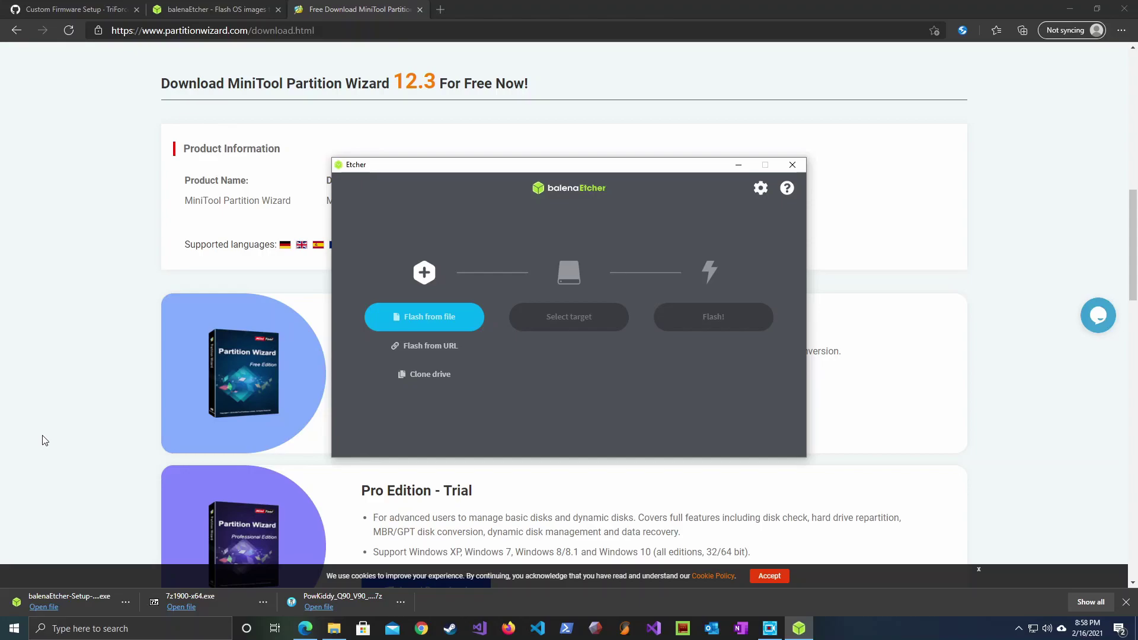
Step: Extract the PowKiddy .img.7z firmware archive into Downloads with 7-Zip's Extract Here
left_click(334, 628)
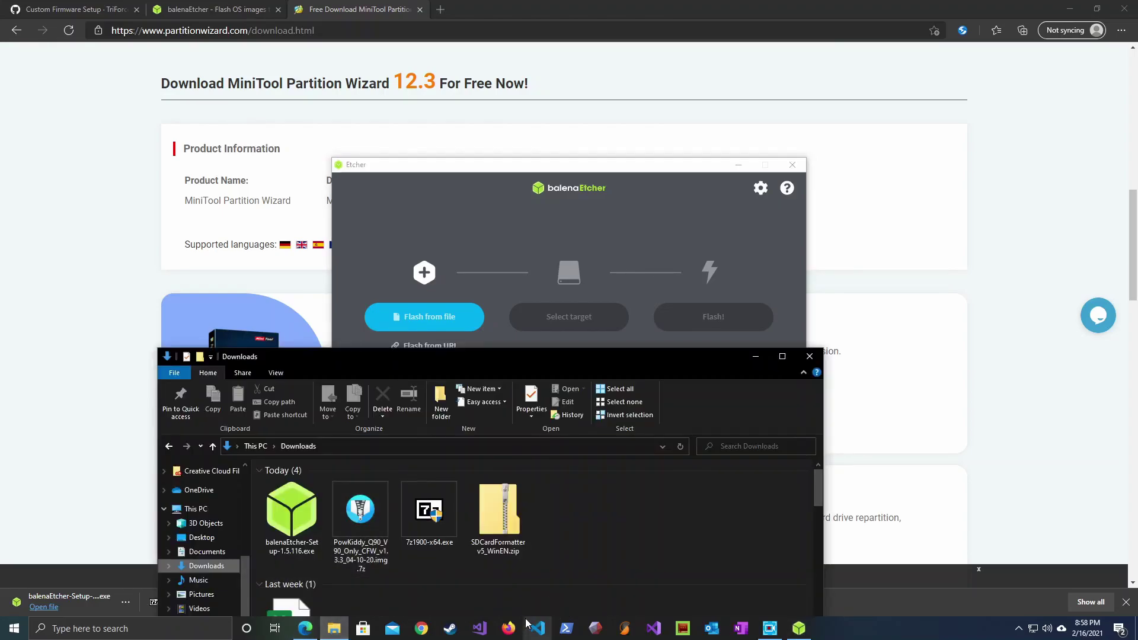
right_click(375, 527)
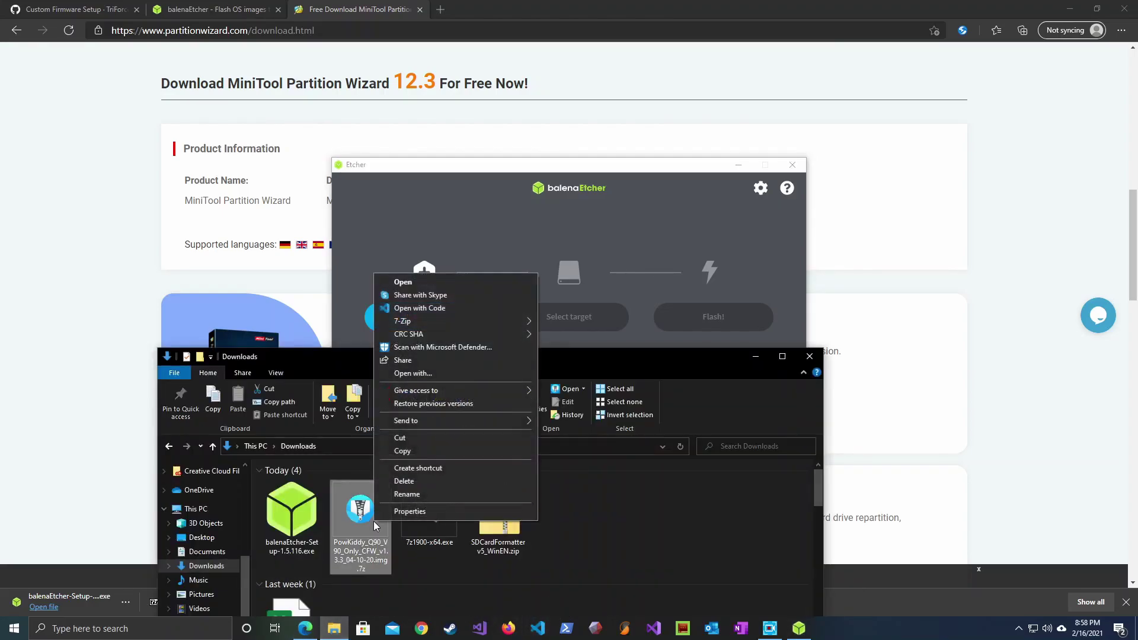
mouse_move(423, 320)
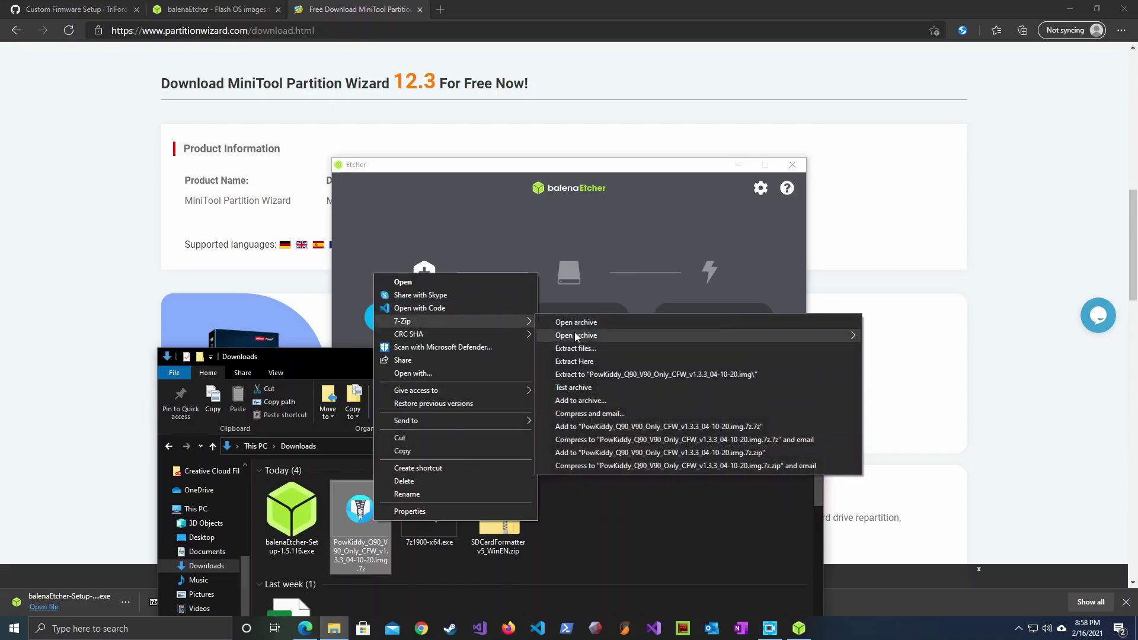
left_click(577, 361)
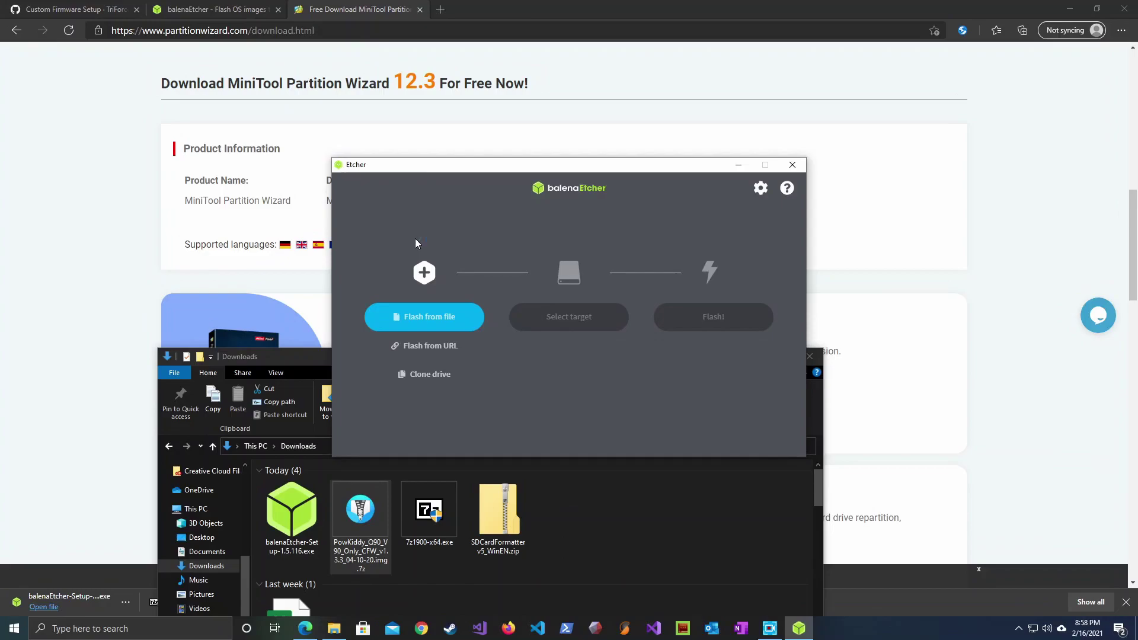
Step: Choose Powkiddy-V90-Q90_CFW_v1.3.3_04_10_20.img as the image to flash
left_click(418, 314)
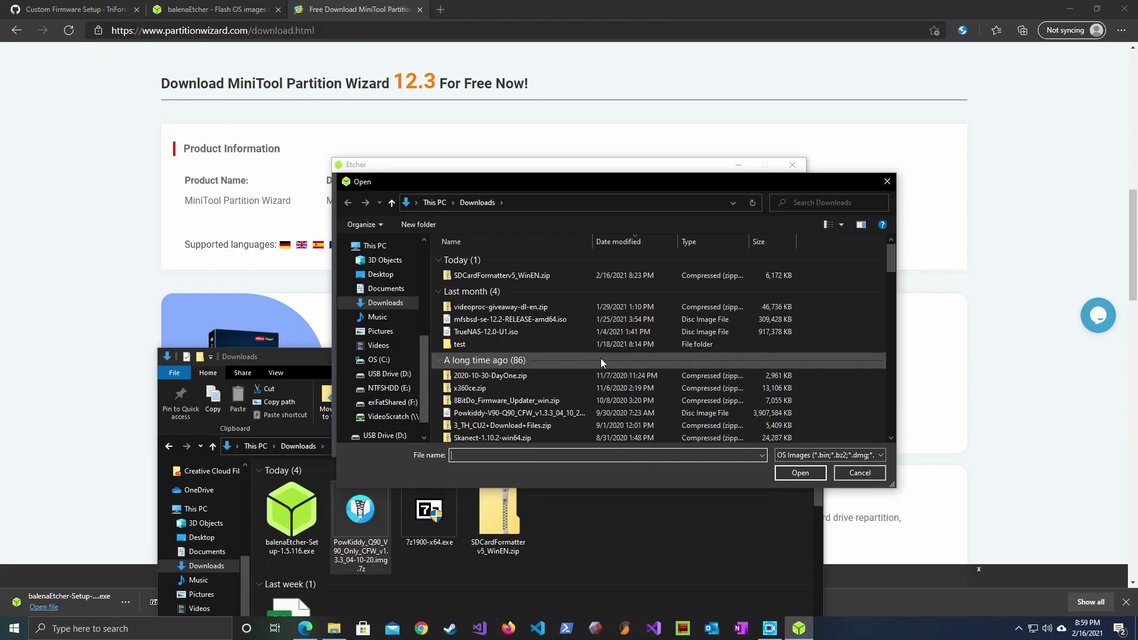
left_click(574, 412)
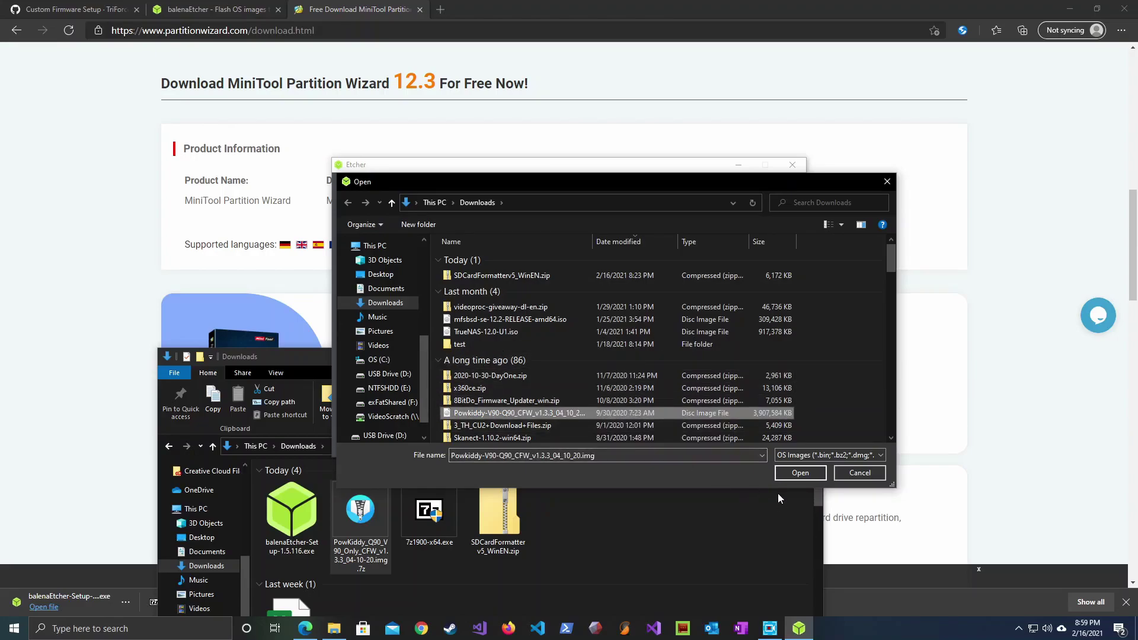
left_click(802, 474)
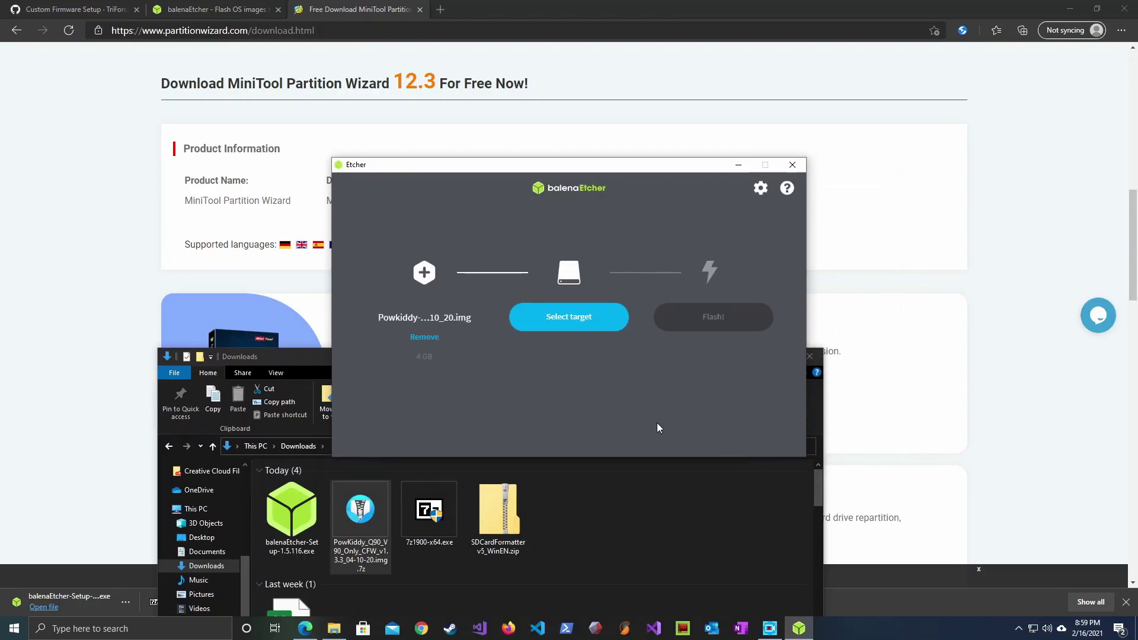
Step: Select the 8.05 GB Generic Mass-Storage USB Device as the flash target
left_click(587, 332)
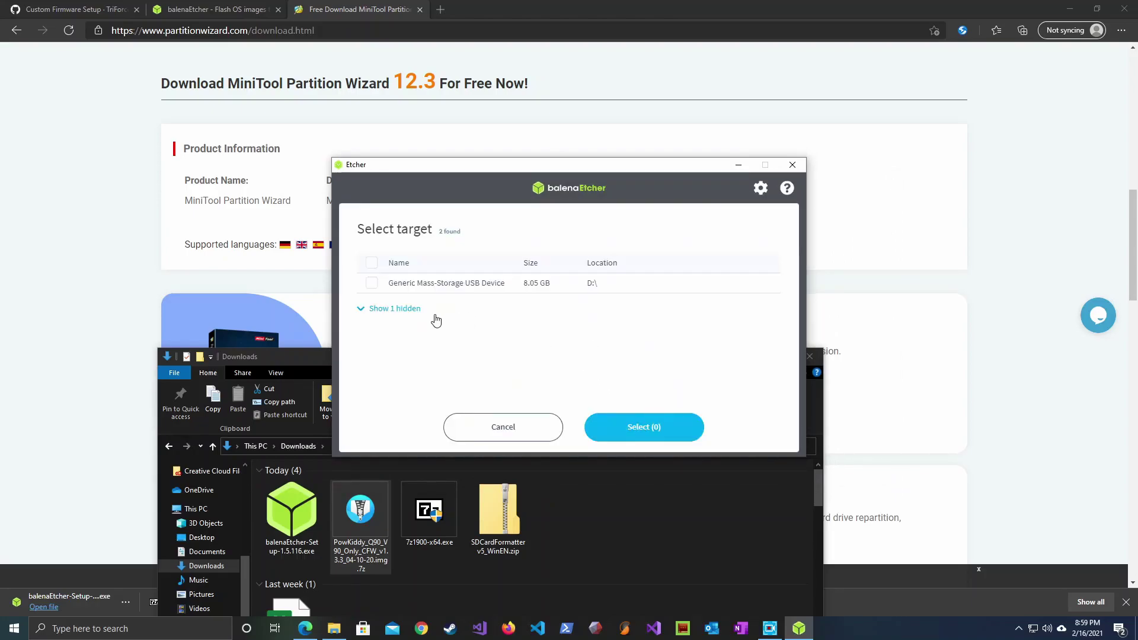
left_click(371, 283)
left_click(653, 430)
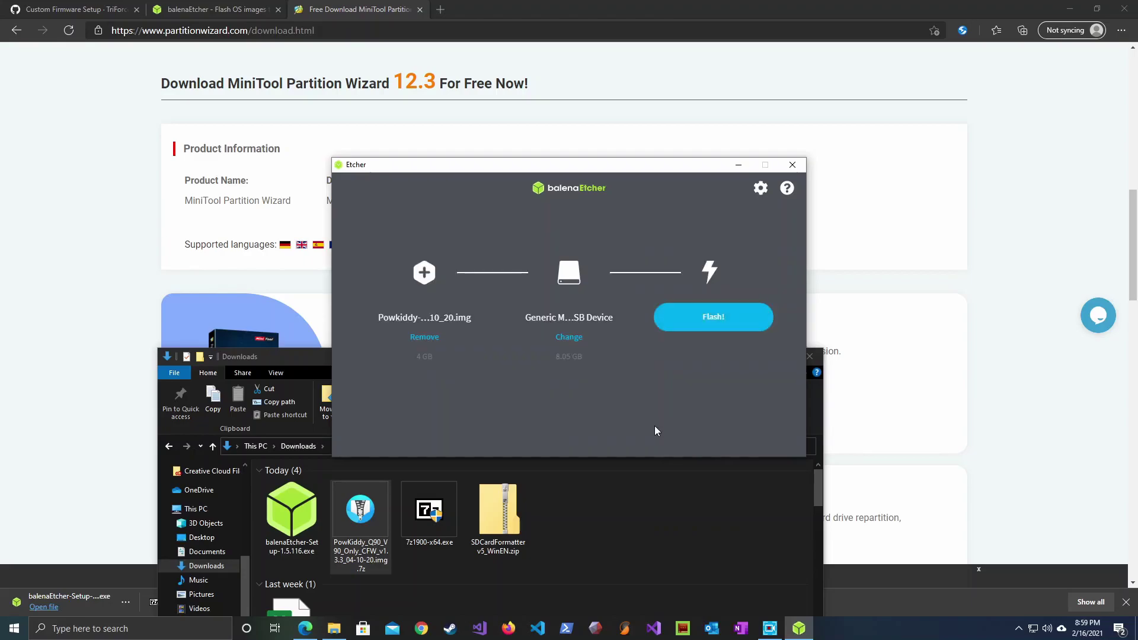
Step: Flash the card, skip validation, decline the Windows format prompts, and close balenaEtcher
left_click(715, 318)
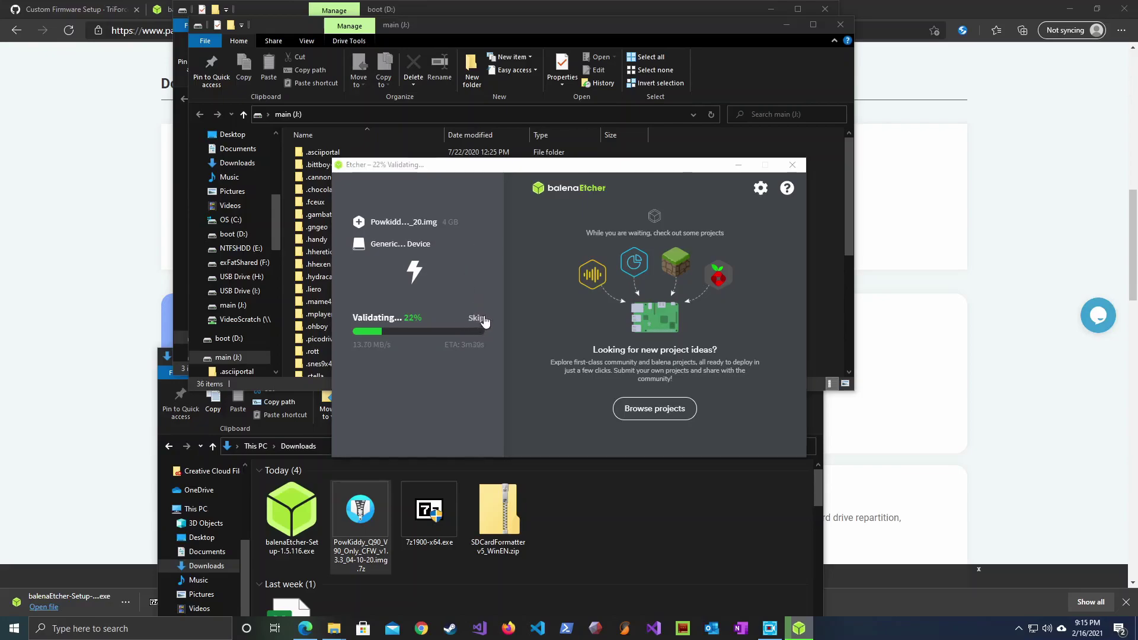
left_click(477, 319)
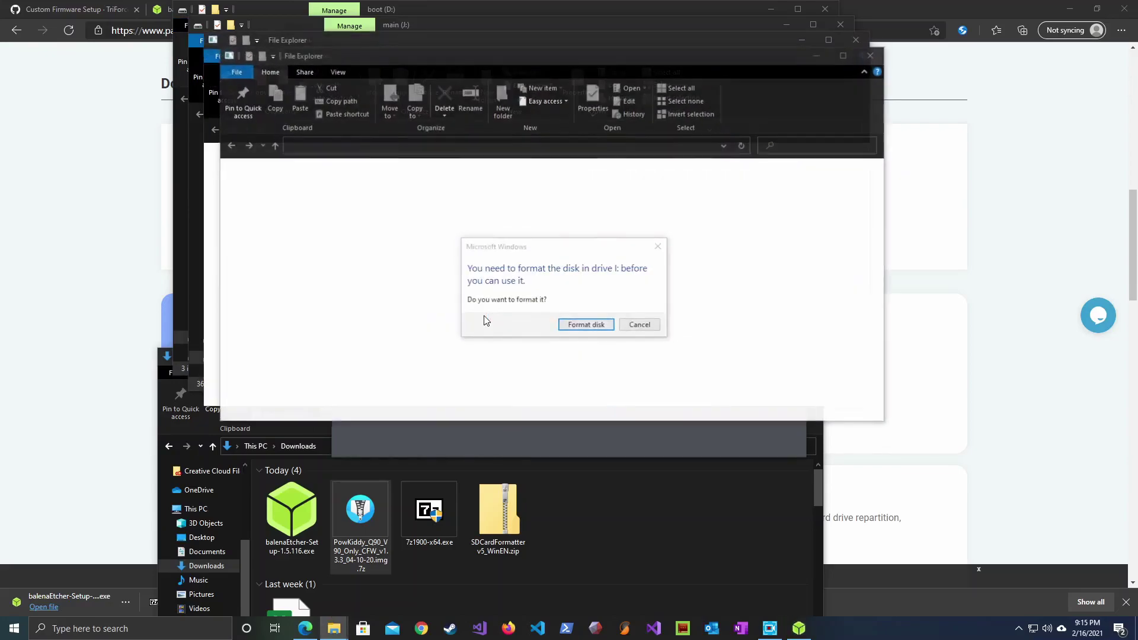
left_click(645, 327)
left_click(646, 327)
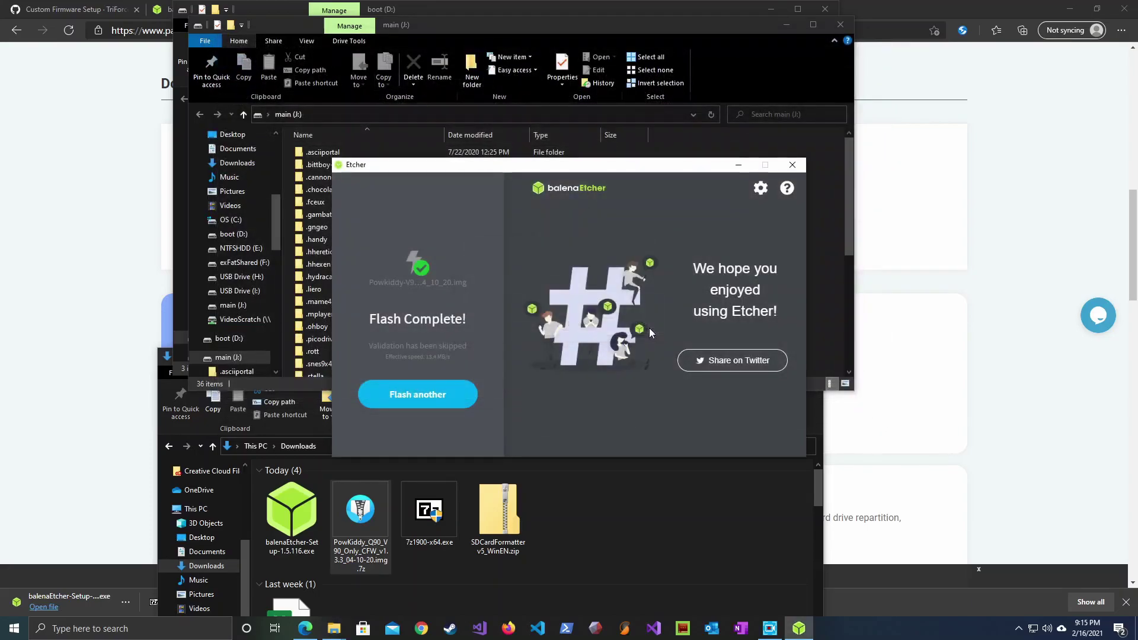
left_click(795, 166)
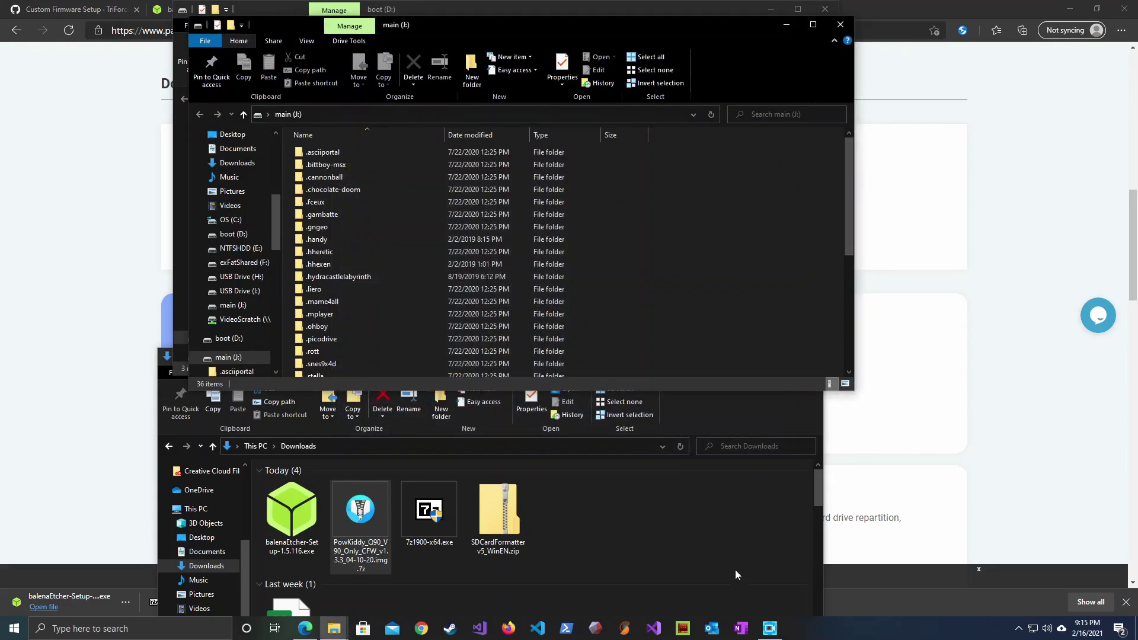
Step: Search Start for 'minit' and launch MiniTool Partition Wizard
left_click(64, 628)
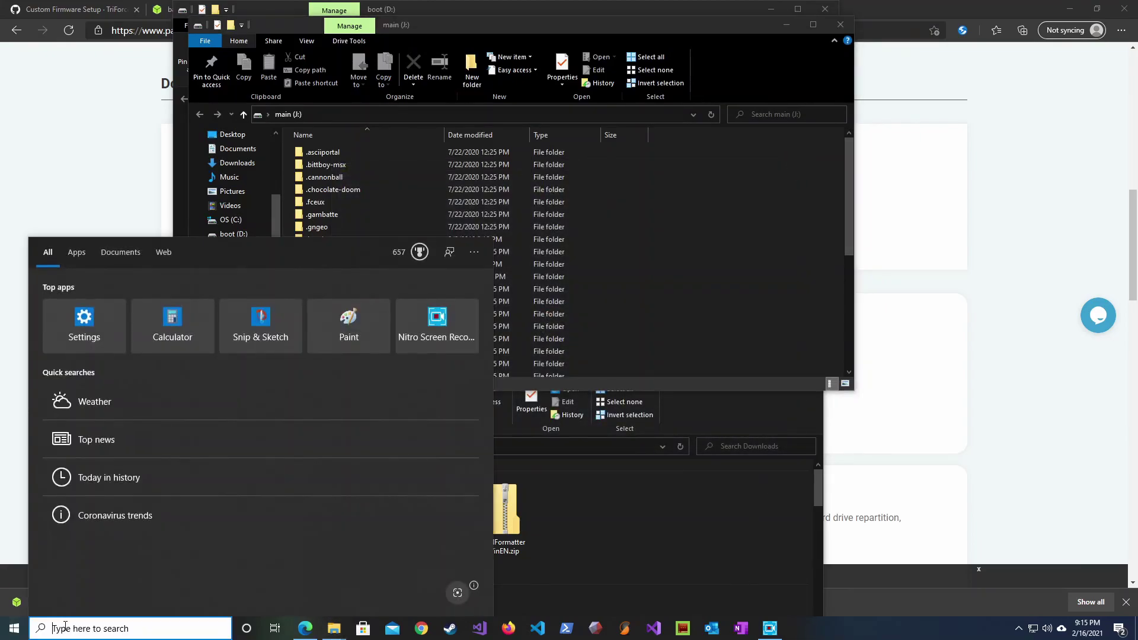
type("mi")
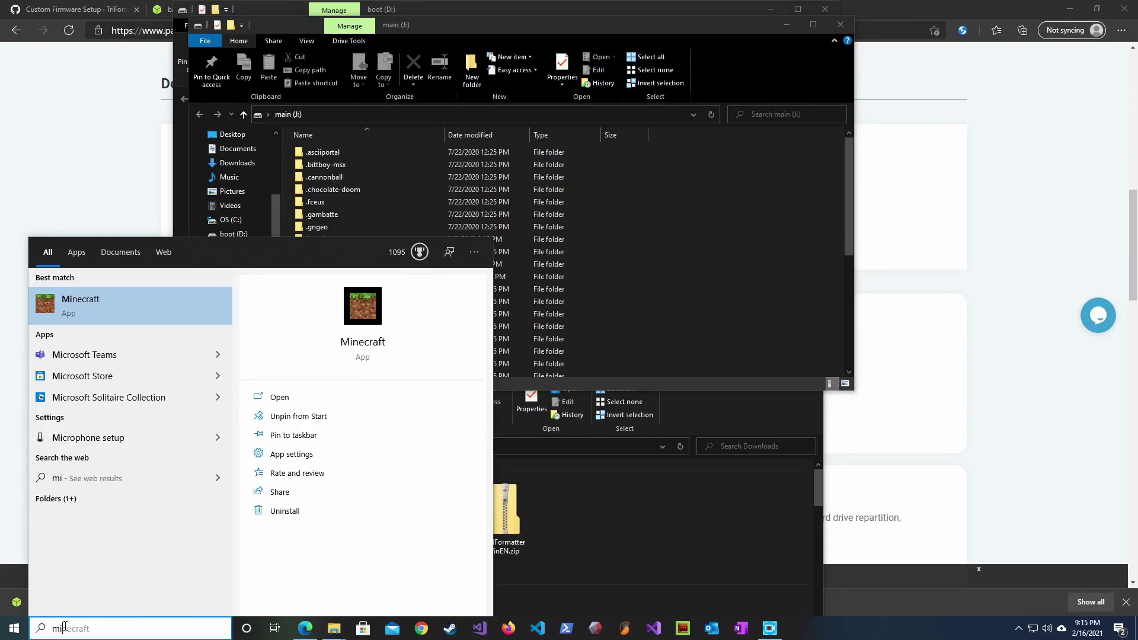
type("i")
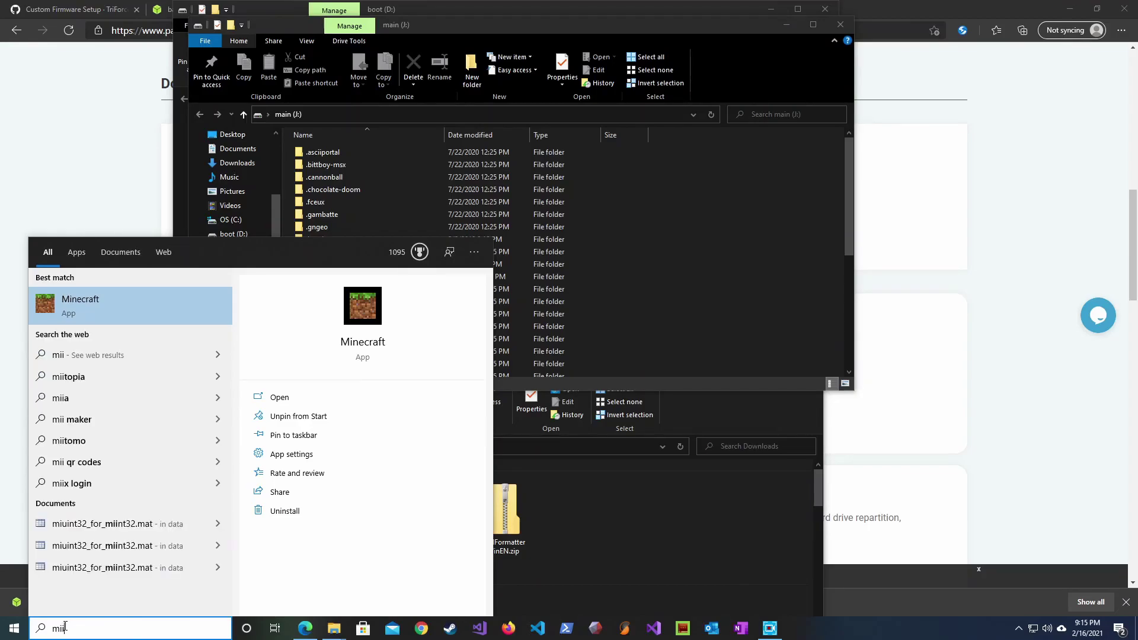
key("BackSpace")
type("nit")
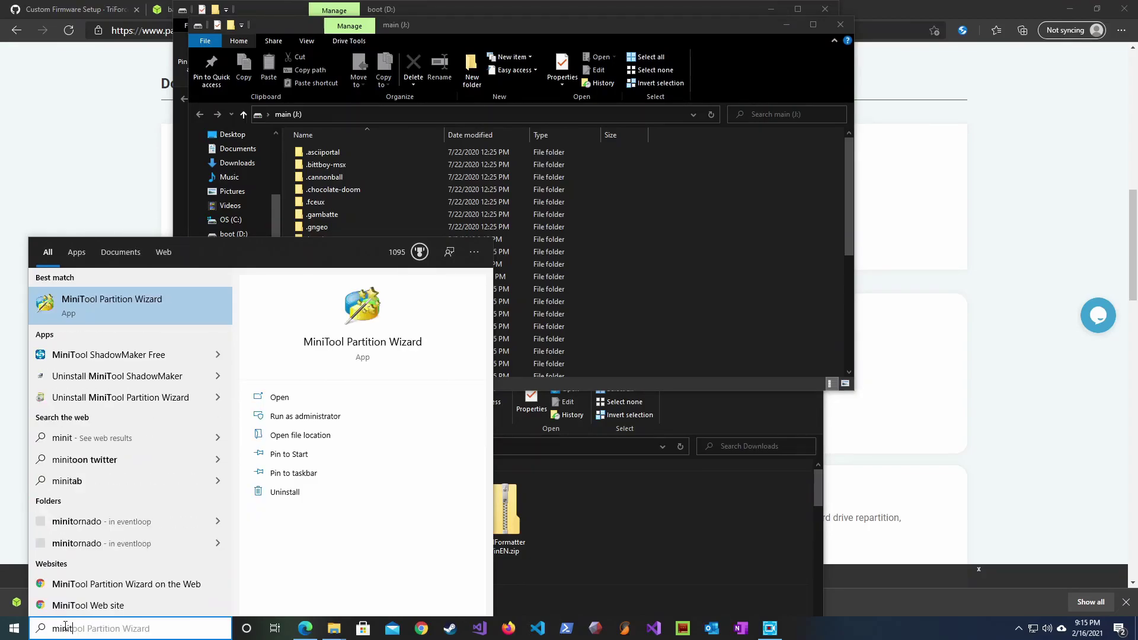
key("Escape")
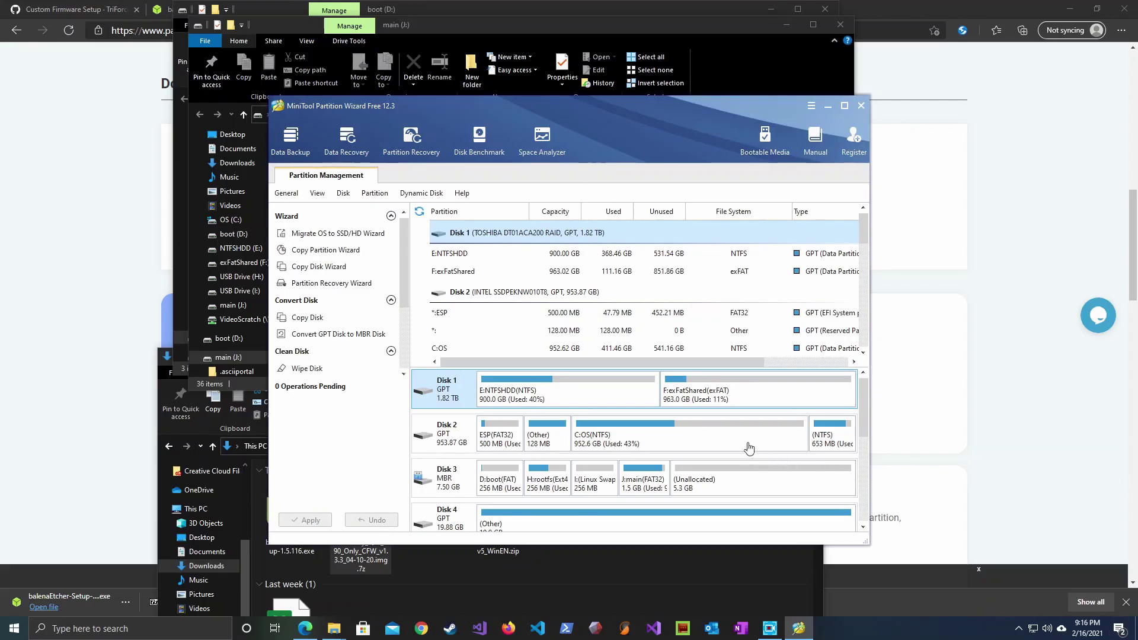
Step: Extend Disk 3's J: main FAT32 partition by all 5.28 GB to 6.75 GB and apply
scroll(726, 438, "down", 1)
scroll(680, 441, "up", 1)
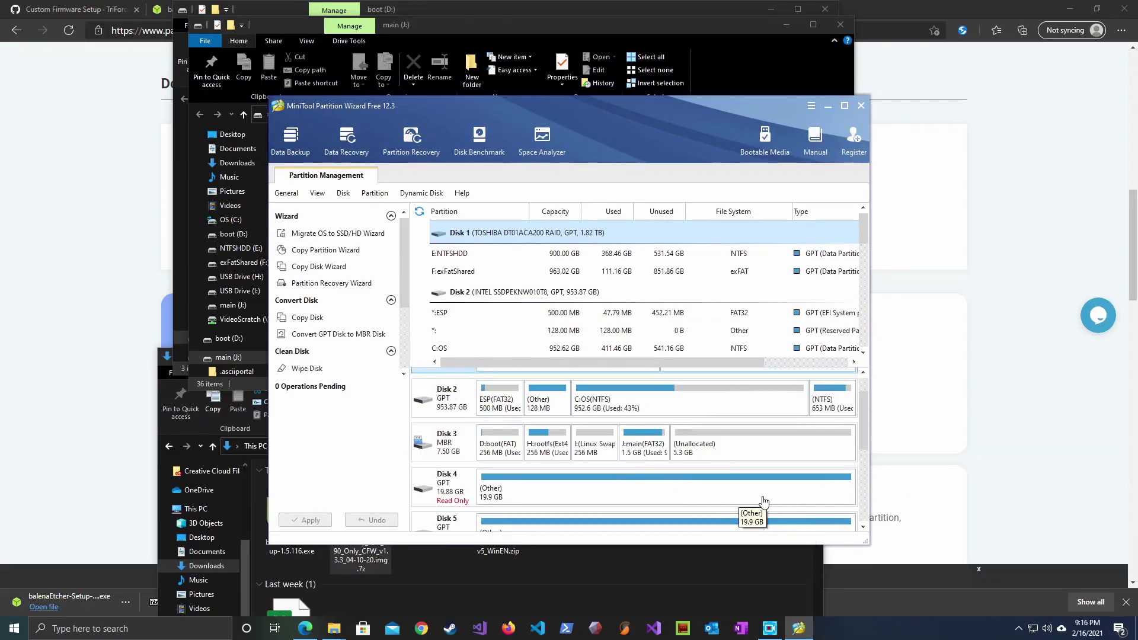
left_click(652, 450)
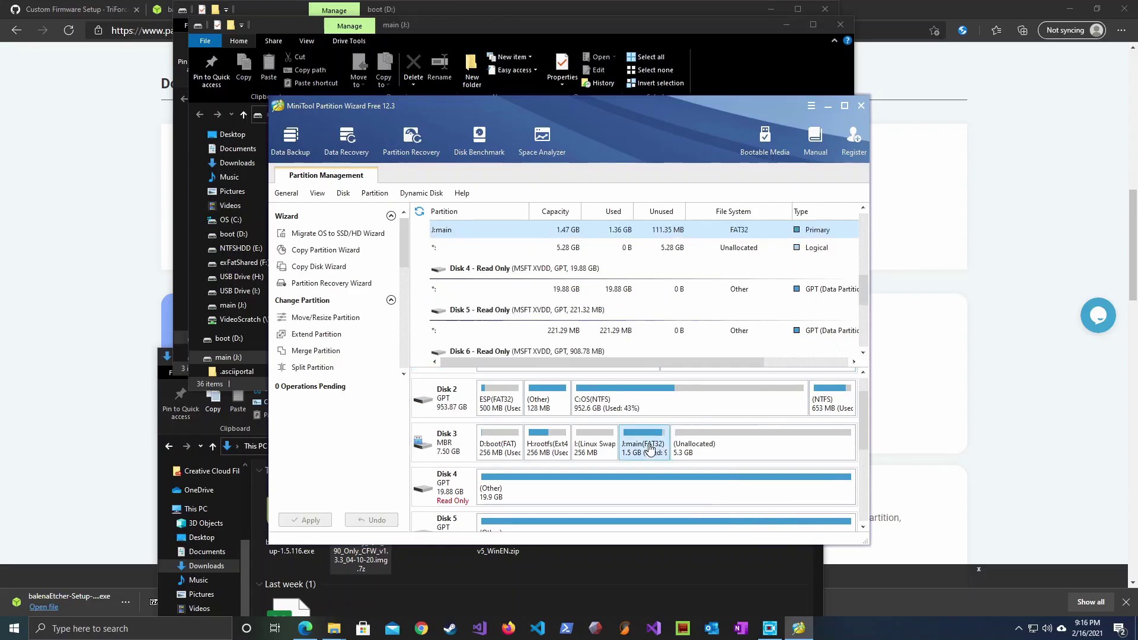
right_click(650, 449)
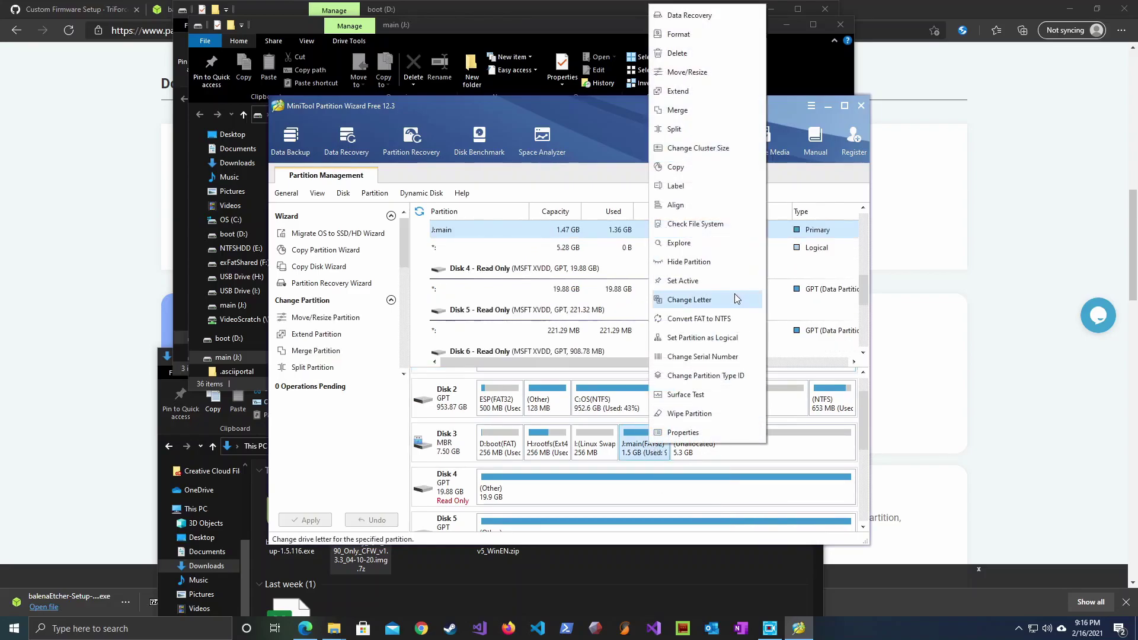
left_click(679, 93)
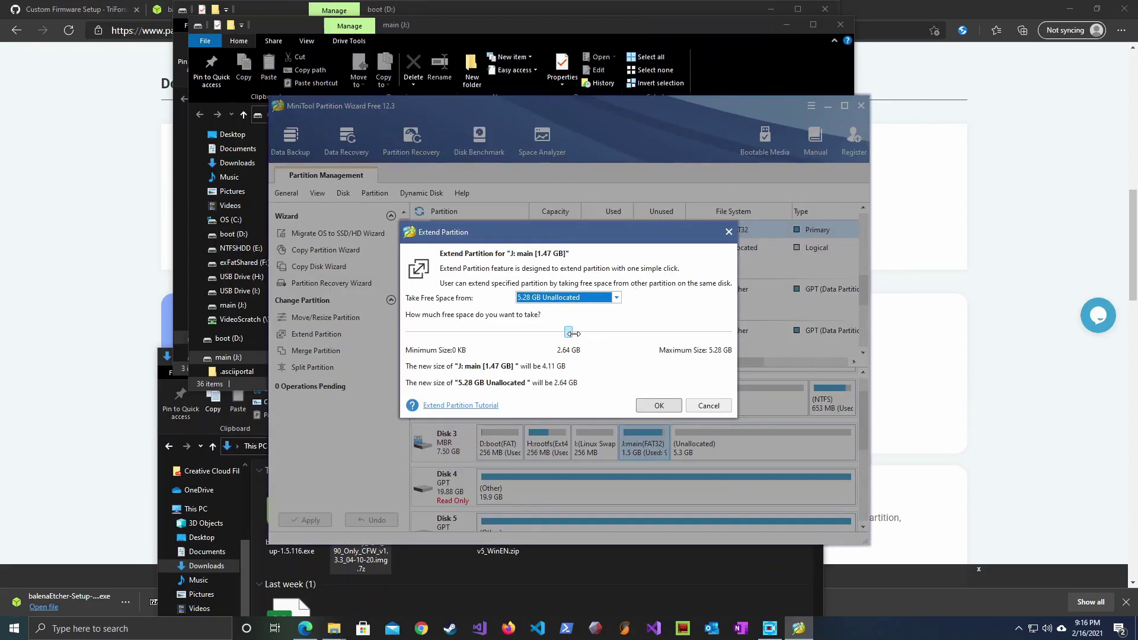
left_click_drag(568, 332, 681, 339)
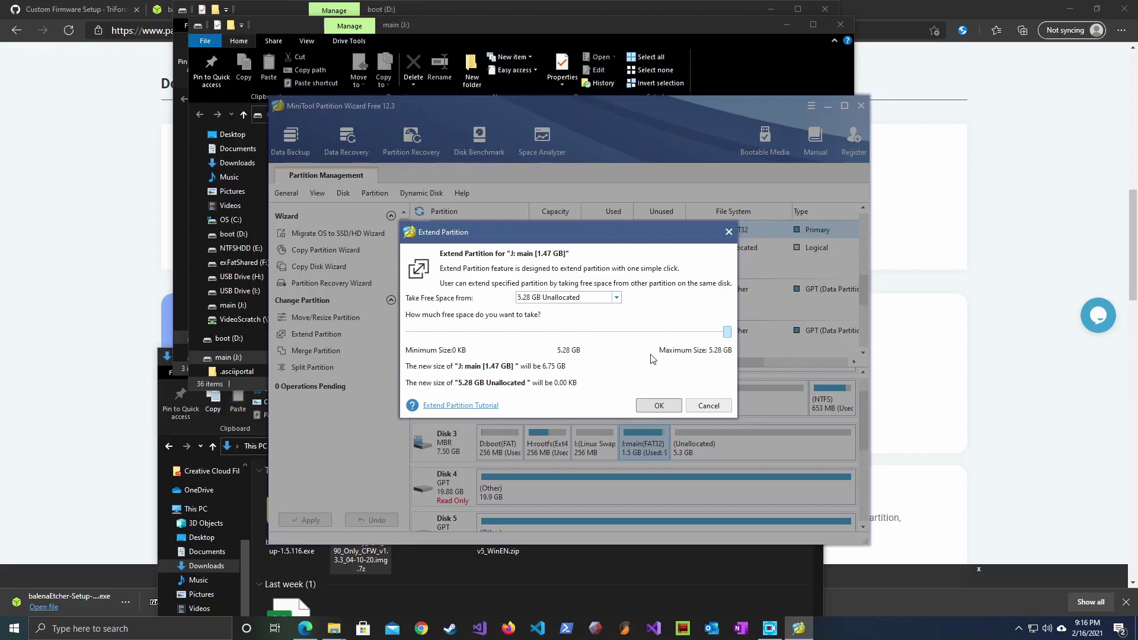
left_click(660, 406)
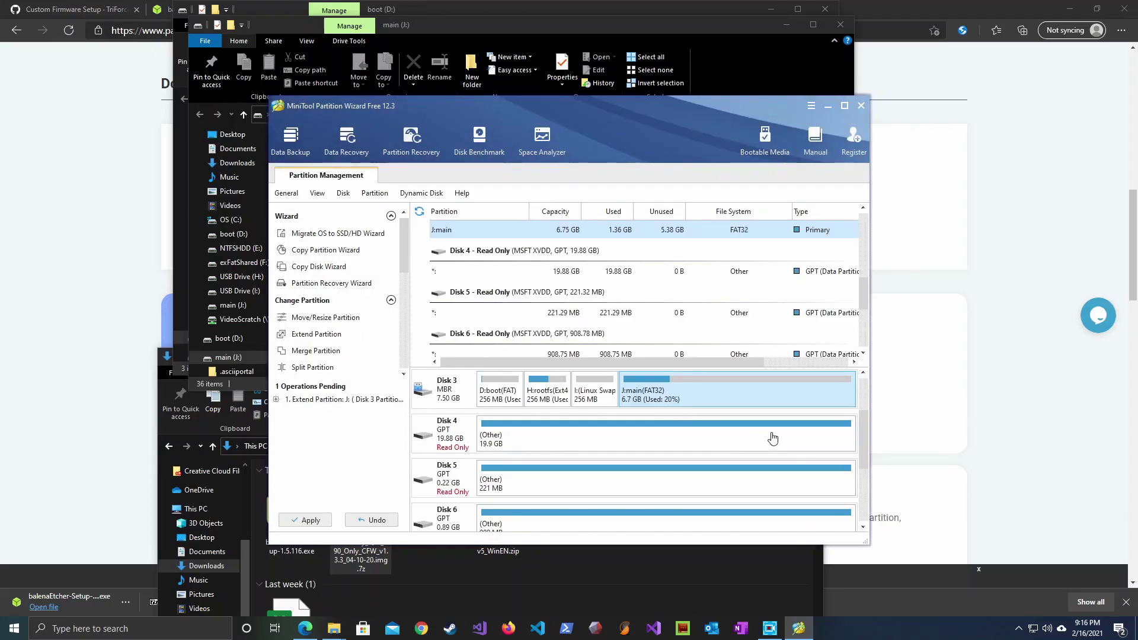
left_click(312, 521)
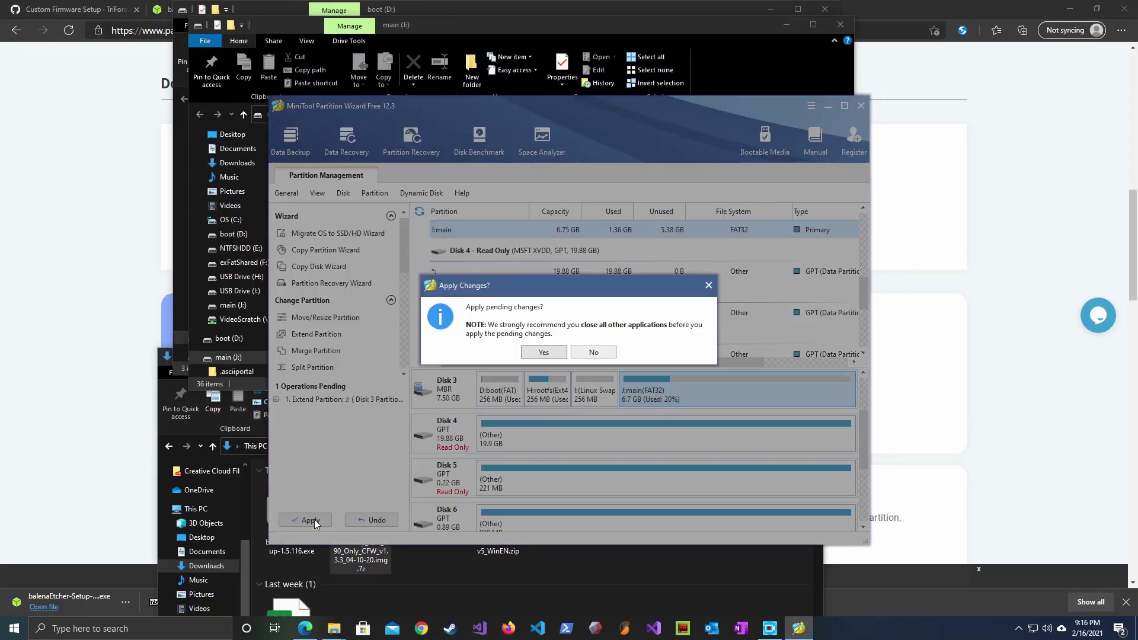
left_click(544, 354)
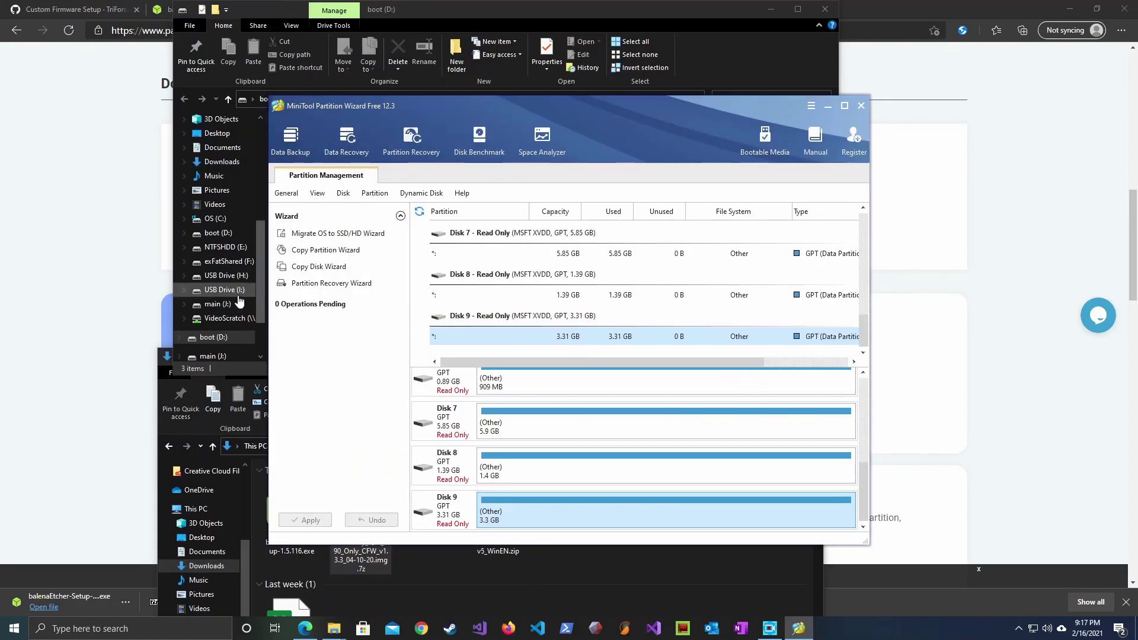
Step: Browse the main (J:) drive into roms and open the empty NES folder
left_click(218, 303)
scroll(656, 290, "down", 4)
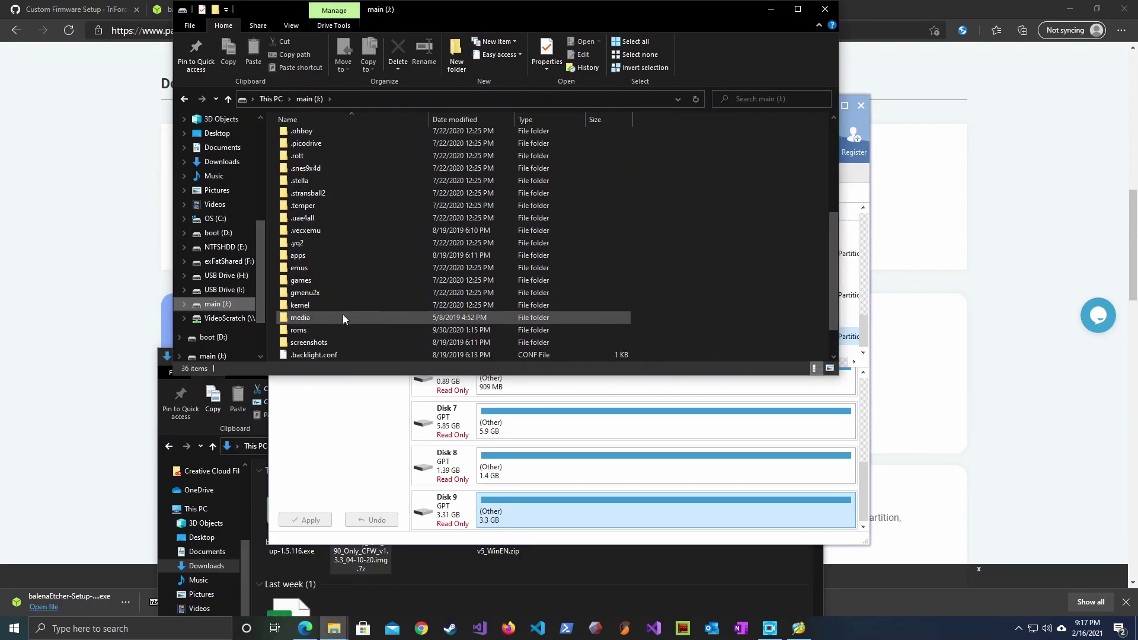
double_click(298, 330)
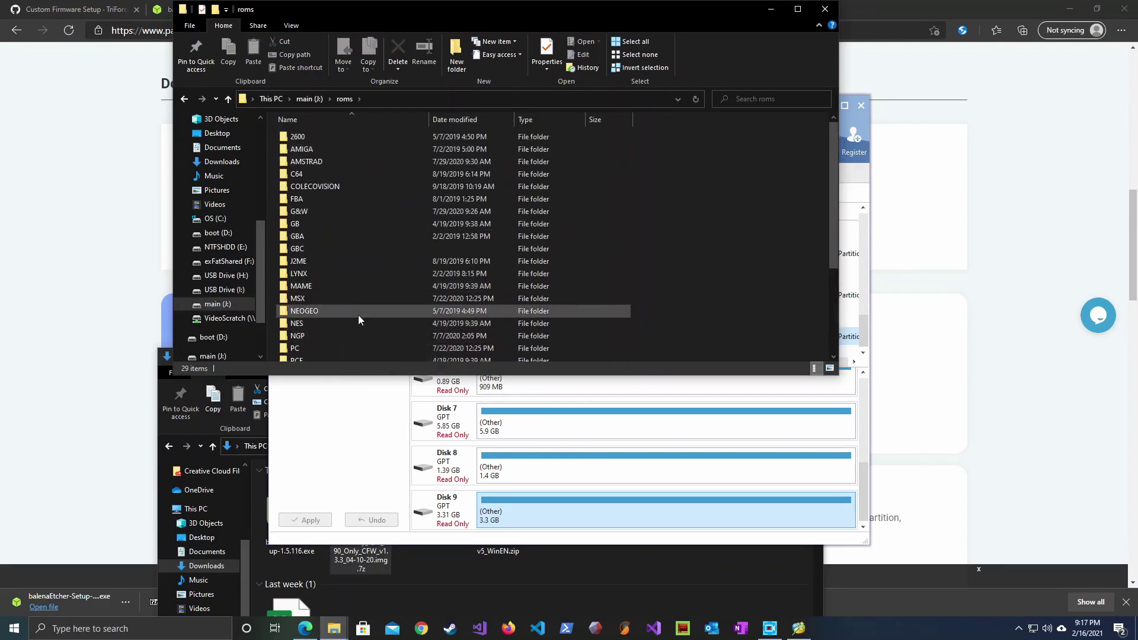
scroll(354, 303, "down", 1)
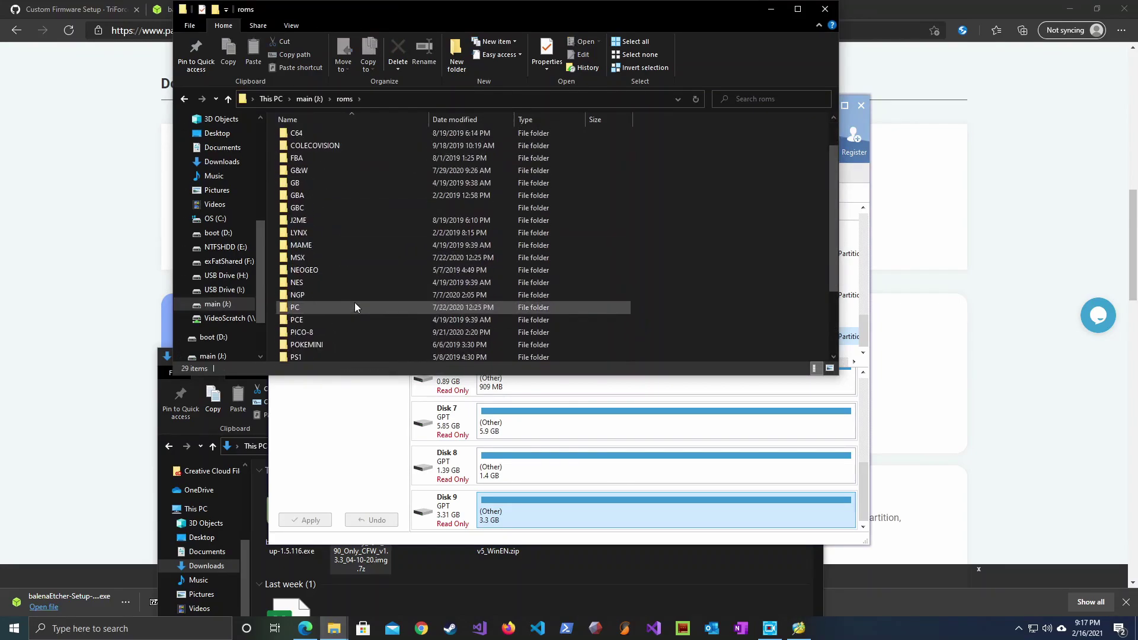
scroll(313, 238, "up", 1)
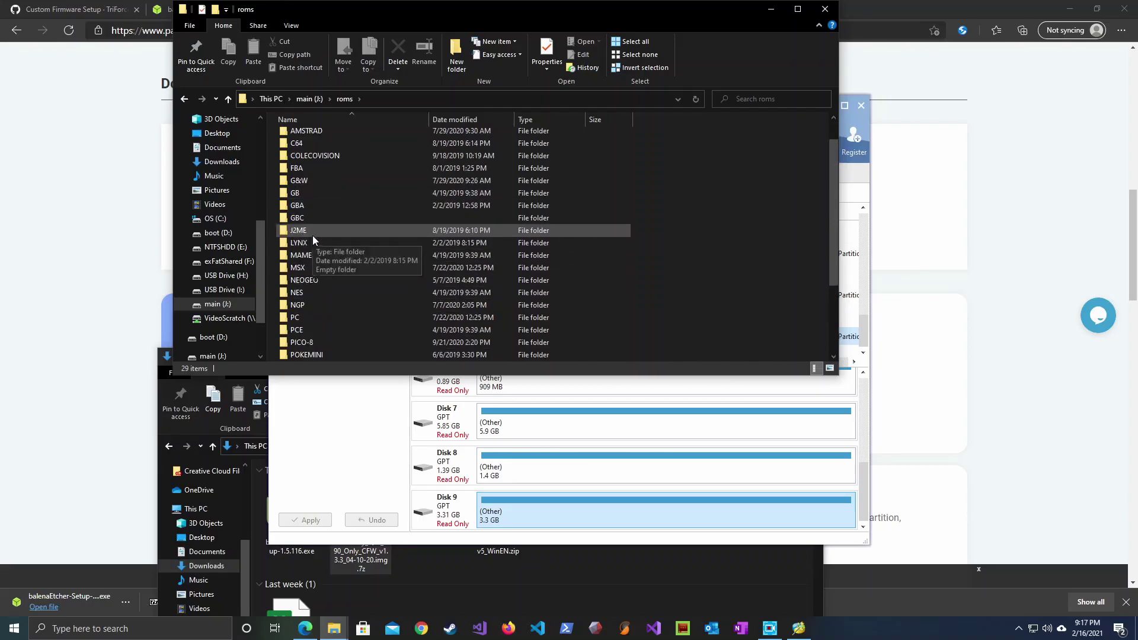
scroll(313, 238, "down", 3)
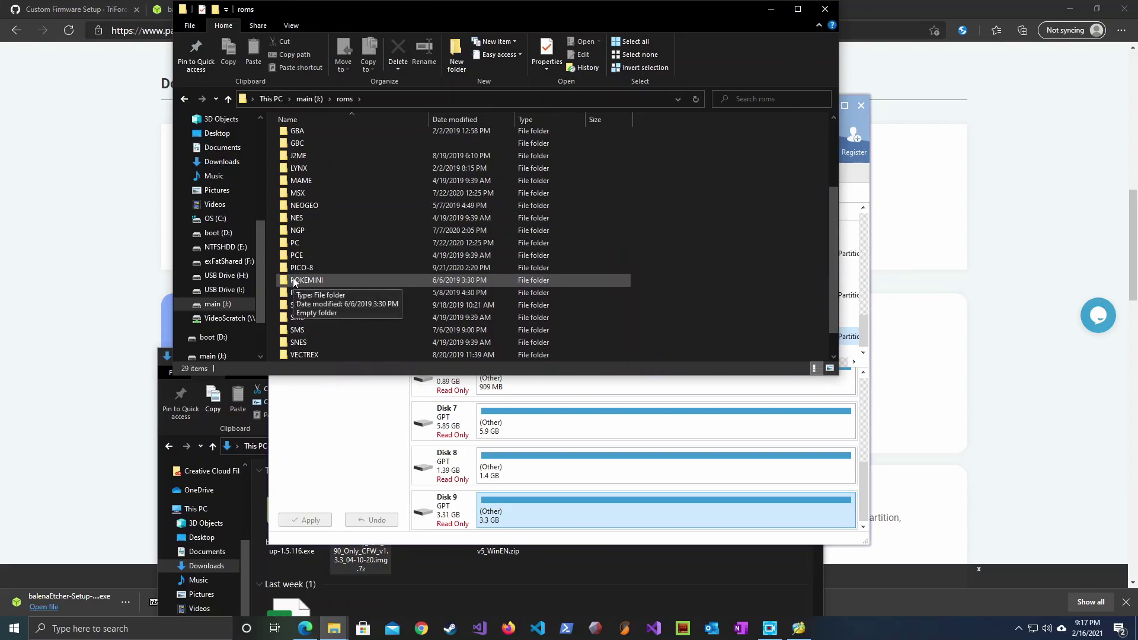
double_click(292, 219)
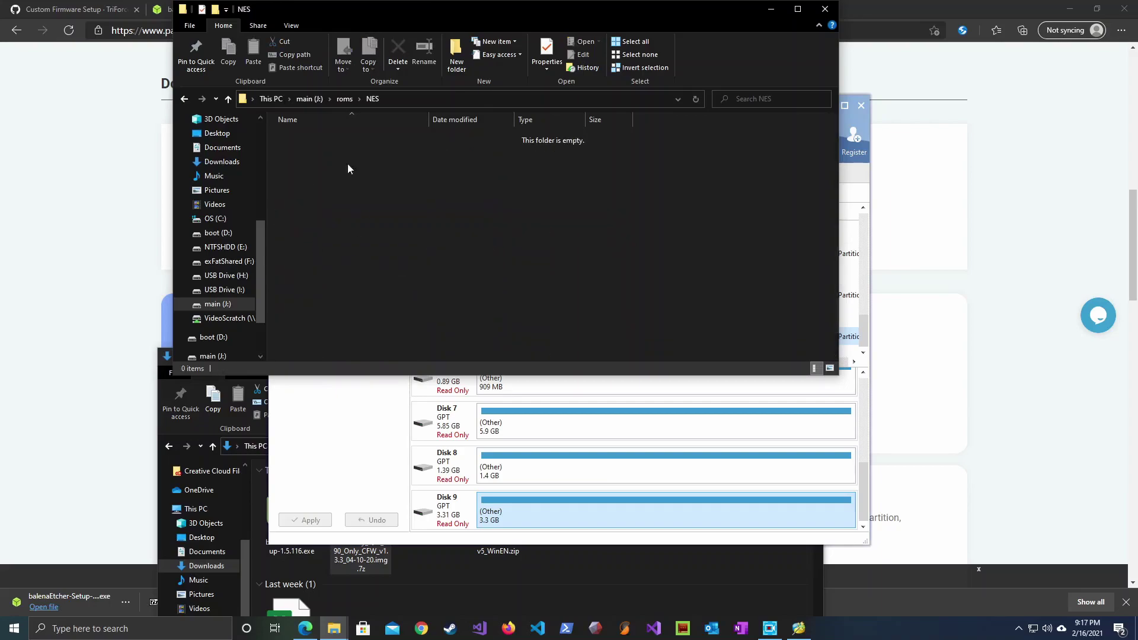